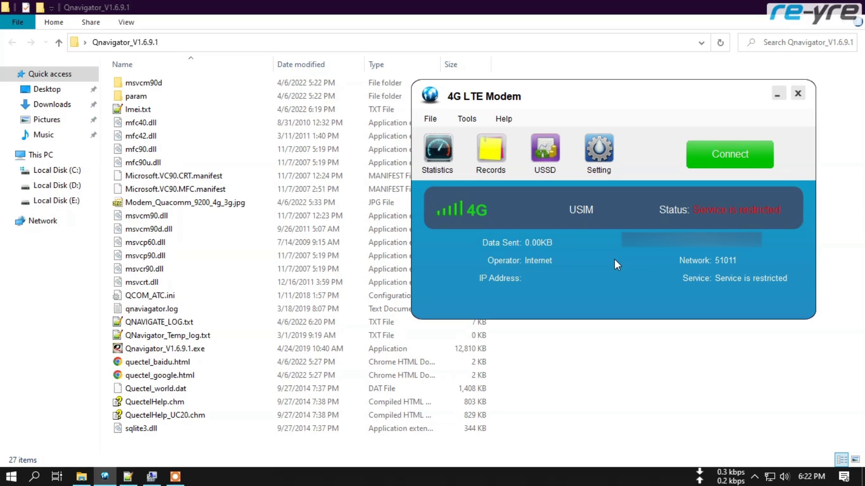
Step: View the modem product photo, then bring the 4G LTE Modem status window forward
double_click(294, 203)
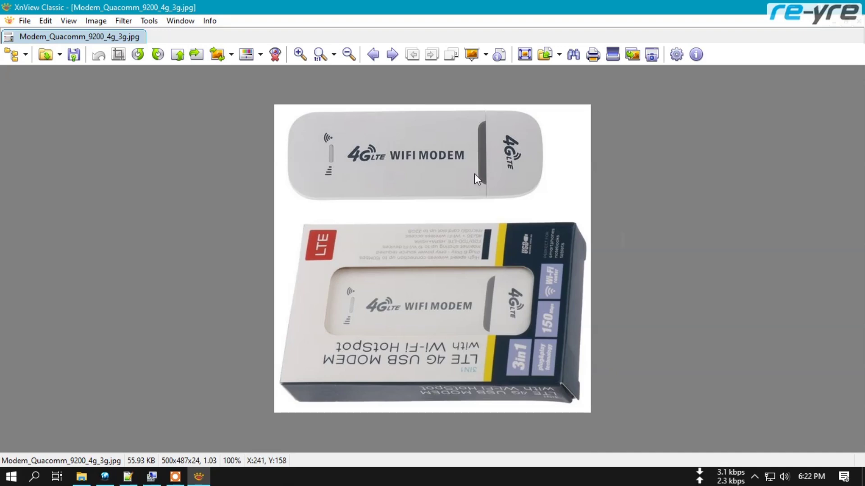
key("alt+Tab")
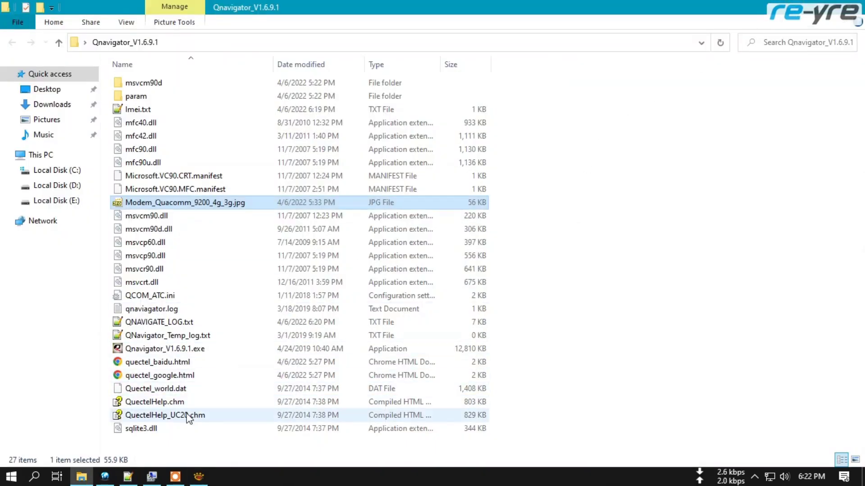
left_click(105, 476)
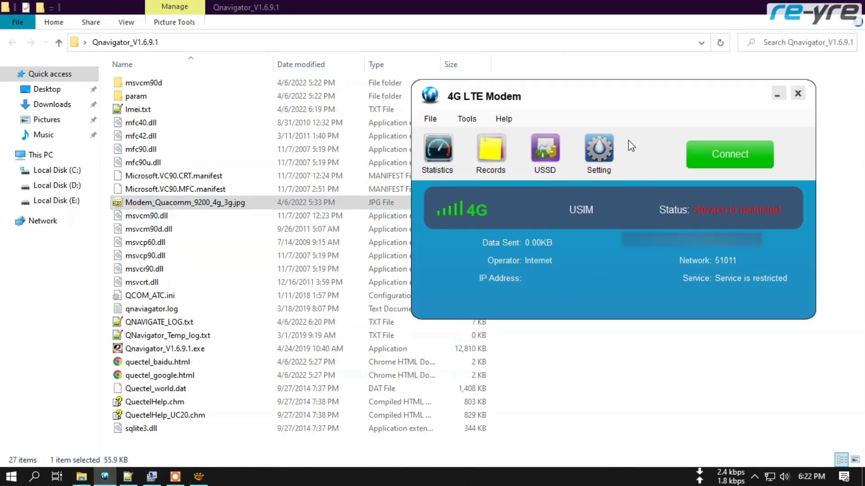
Step: Shift the modem window aside and show Device Manager with the COM5, COM8 and COM6 ports
left_click_drag(641, 94, 569, 90)
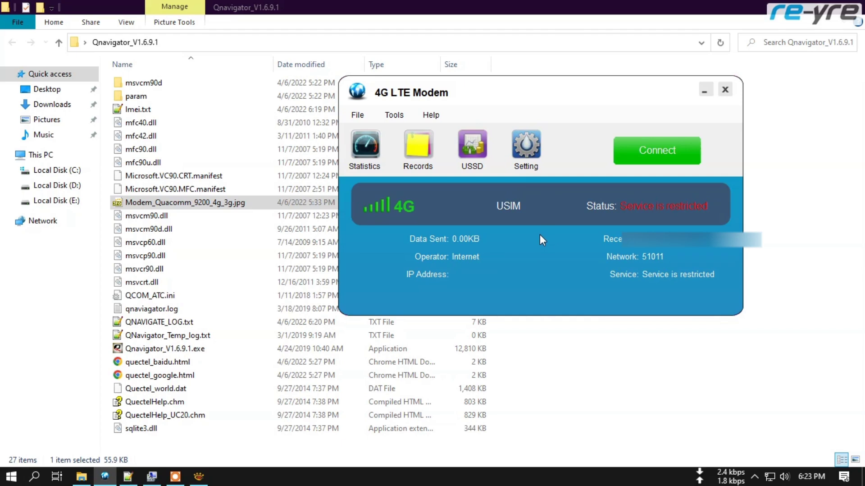
left_click_drag(566, 90, 668, 86)
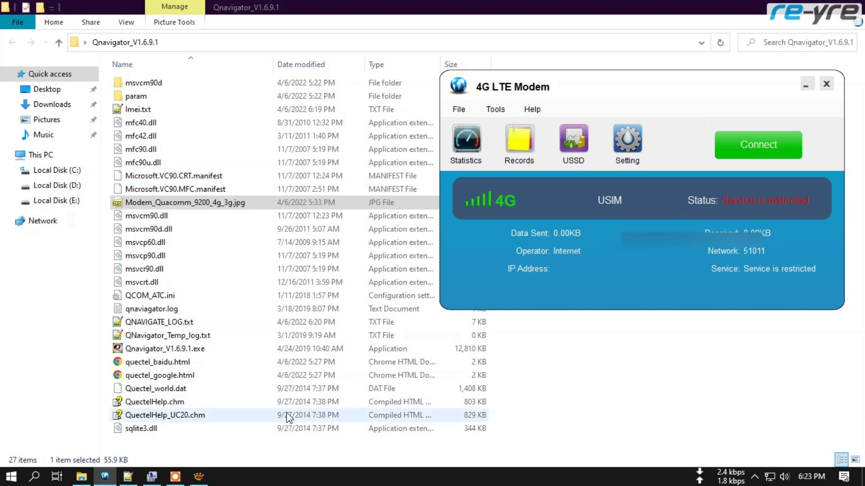
left_click(152, 476)
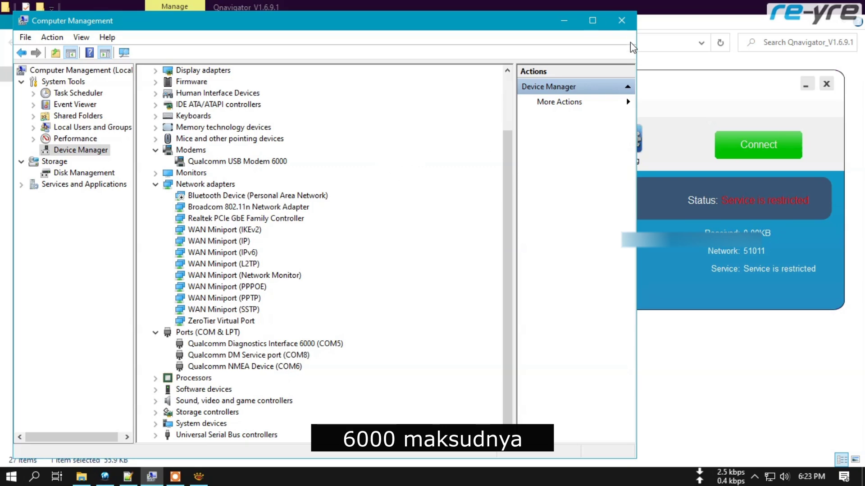
Step: Bring the modem window forward, then switch to the Qnavigator_V1.6.9.1 folder in File Explorer
left_click(690, 86)
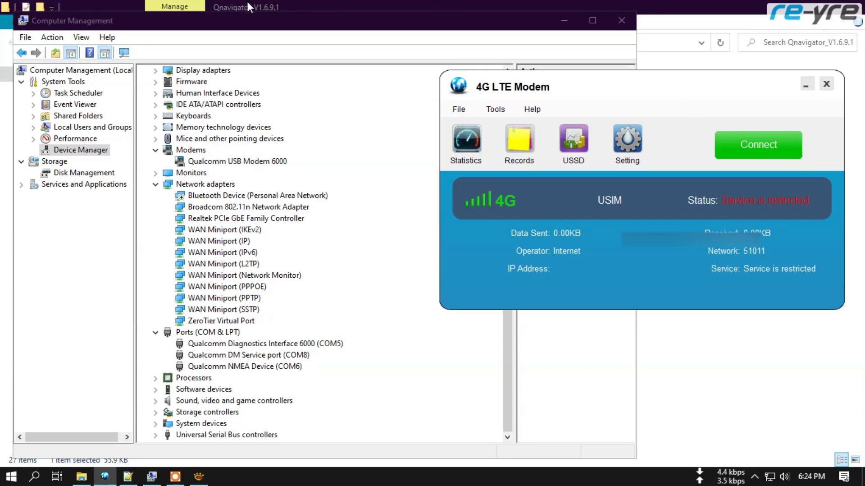
left_click(86, 476)
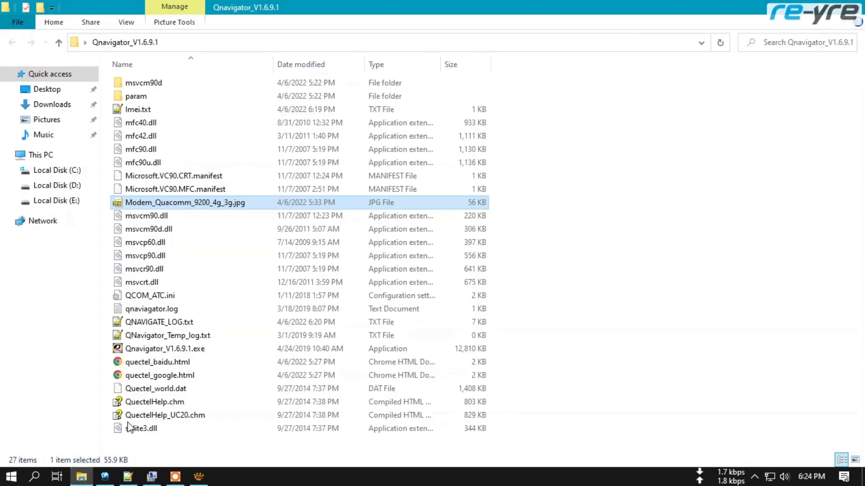
Step: Launch Qnavigator_V1.6.9.1.exe and skip its welcome instructions to reach the Home page
double_click(136, 353)
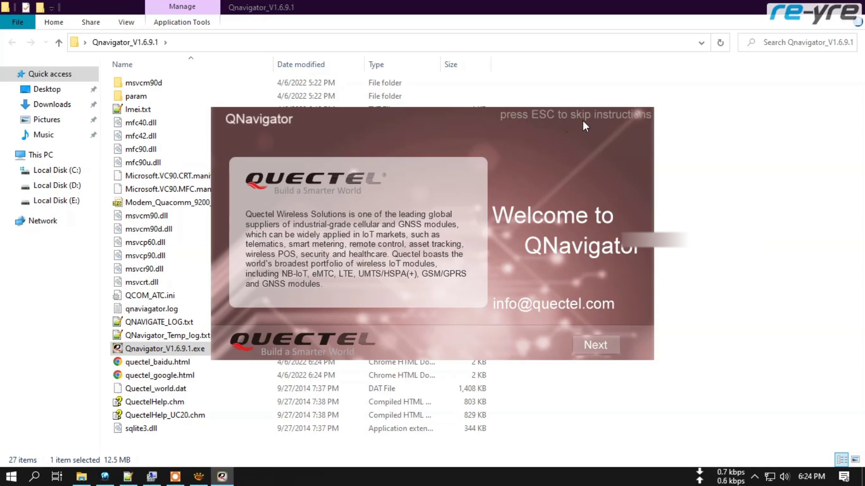
key("Escape")
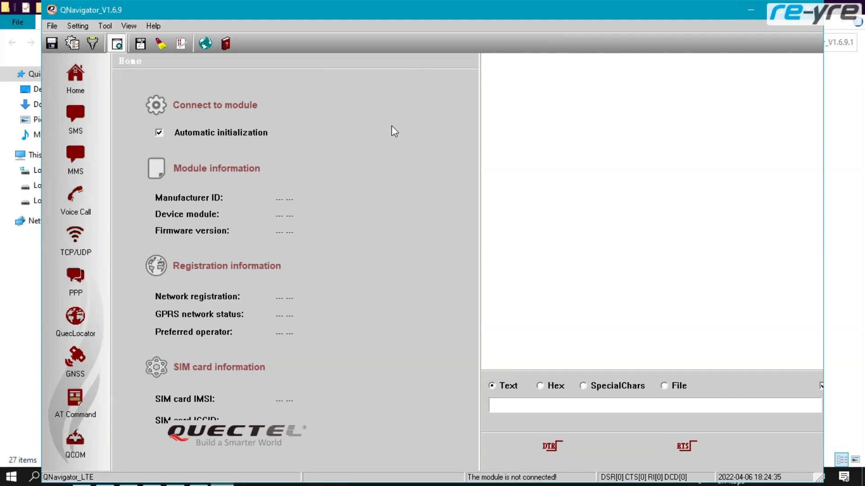
Step: Set the serial port to Qualcomm Diagnostics Interface 6000 (COM5)
left_click(92, 44)
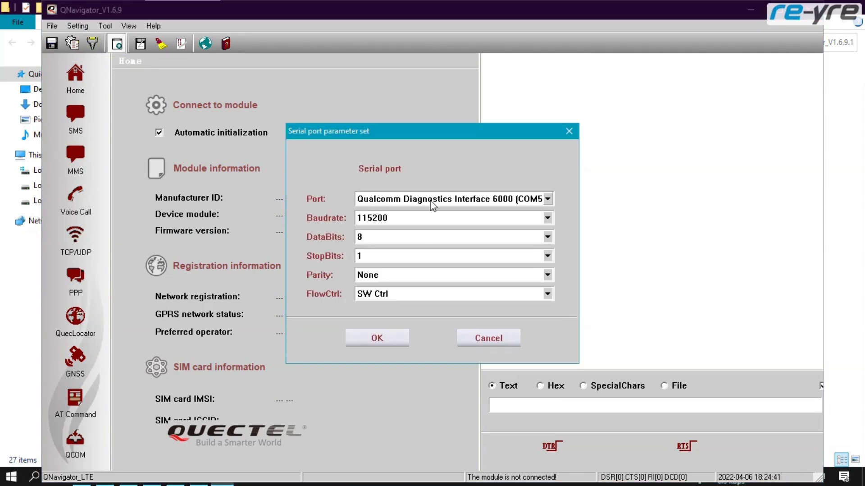
left_click(509, 202)
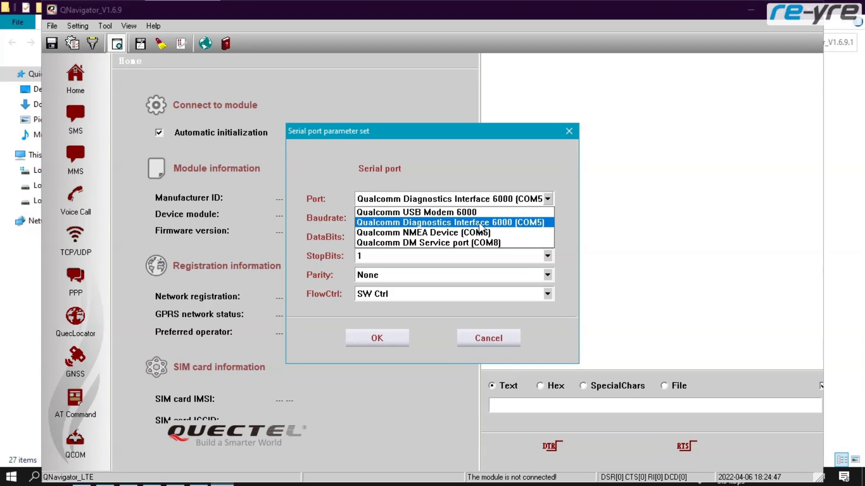
left_click(517, 223)
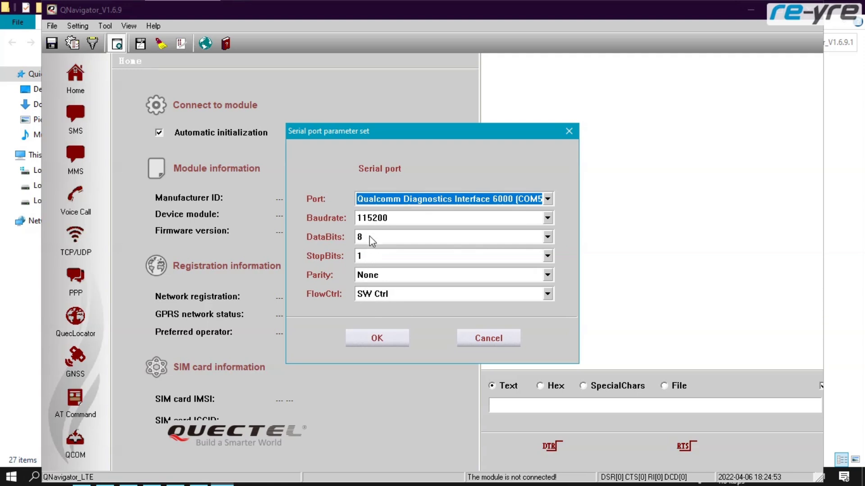
left_click(378, 339)
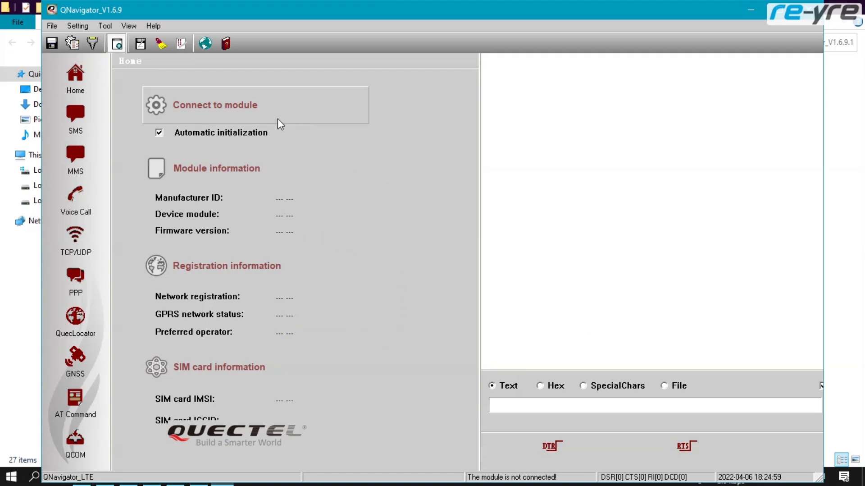
Step: Try connecting to the module, dismiss the COM5 not-connected warning, and minimise QNavigator
left_click(213, 110)
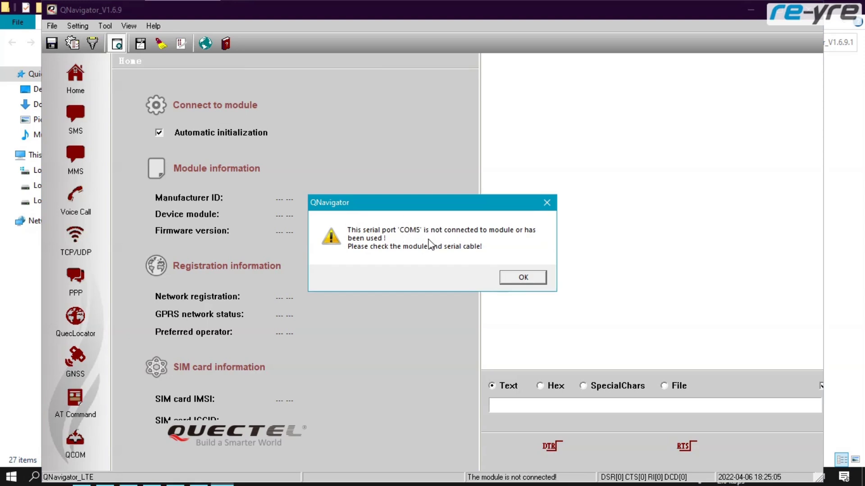
left_click(523, 277)
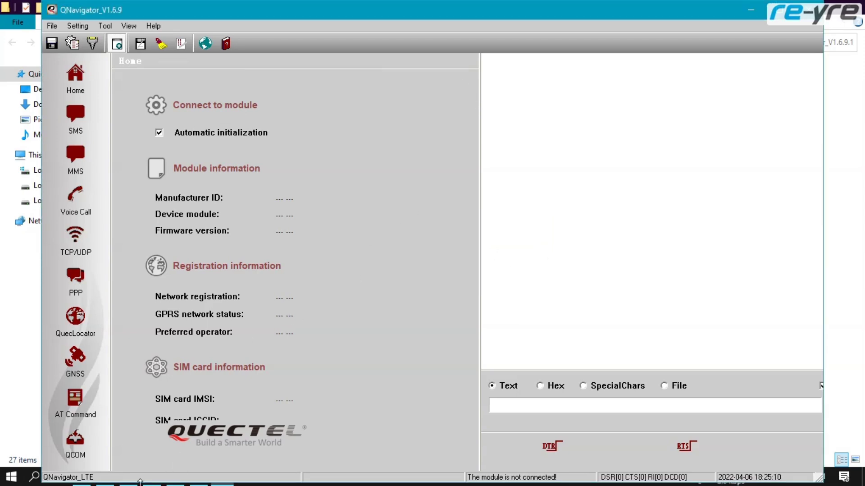
left_click(748, 14)
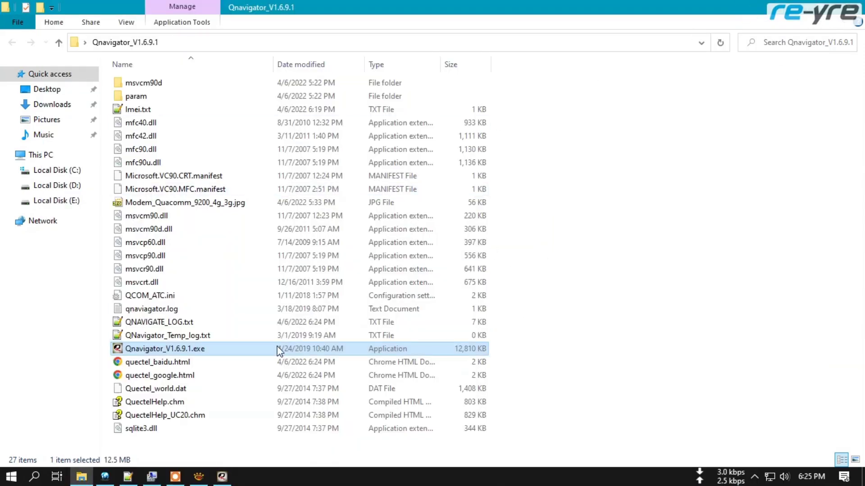
Step: Restore and close the 4G LTE Modem application, then bring QNavigator back to the front
left_click(105, 476)
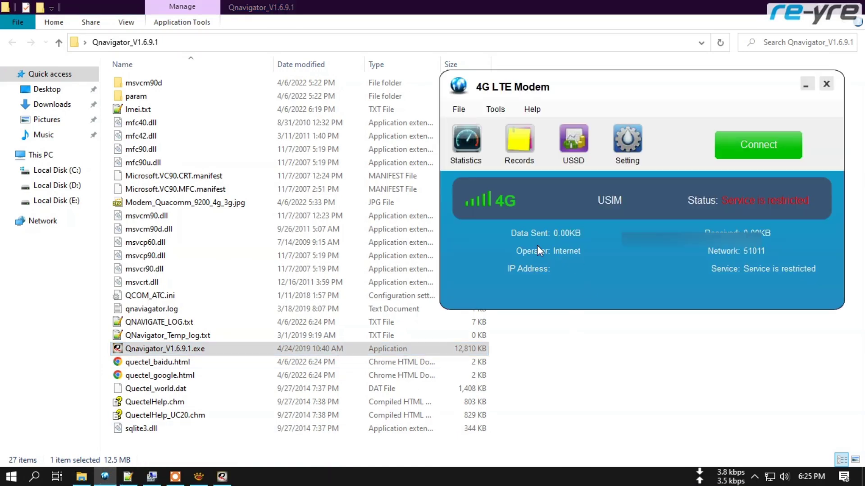
left_click_drag(668, 82, 578, 86)
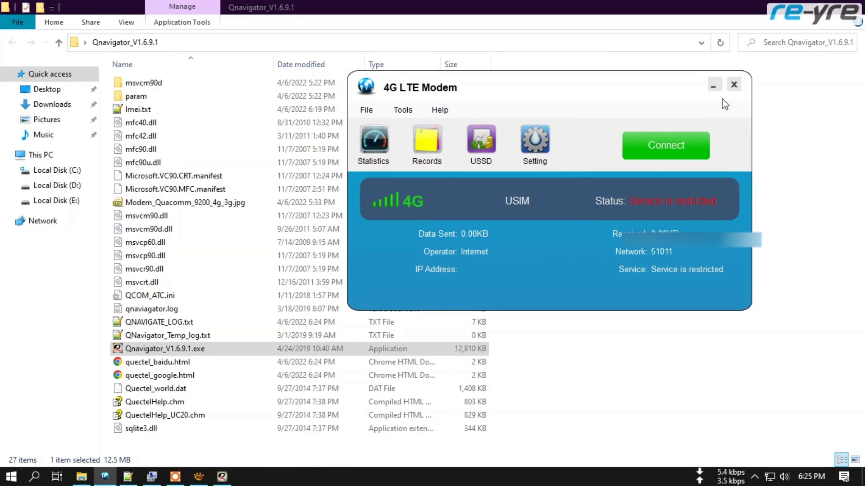
left_click(734, 85)
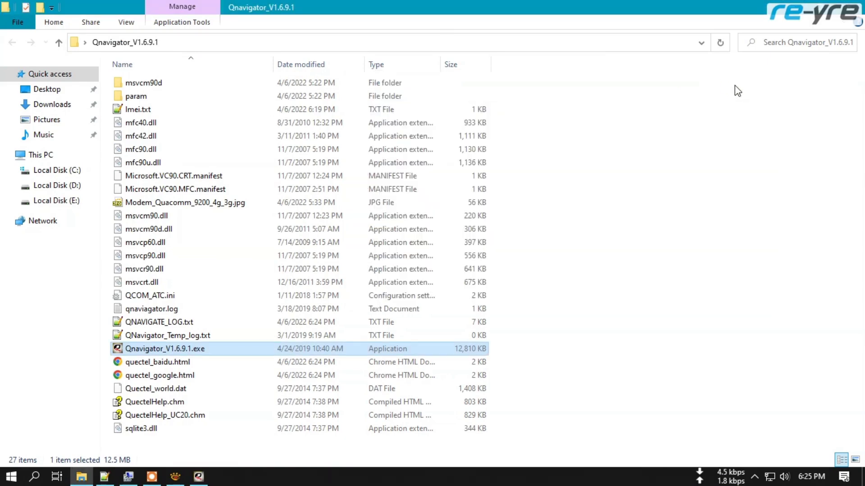
left_click(200, 476)
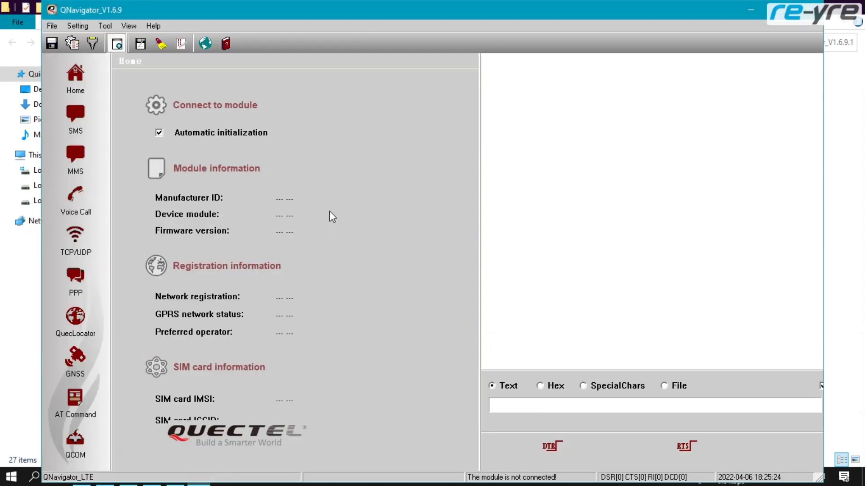
Step: Connect to the module, decline exiting, select the reported IMEI, and minimise QNavigator
left_click(212, 111)
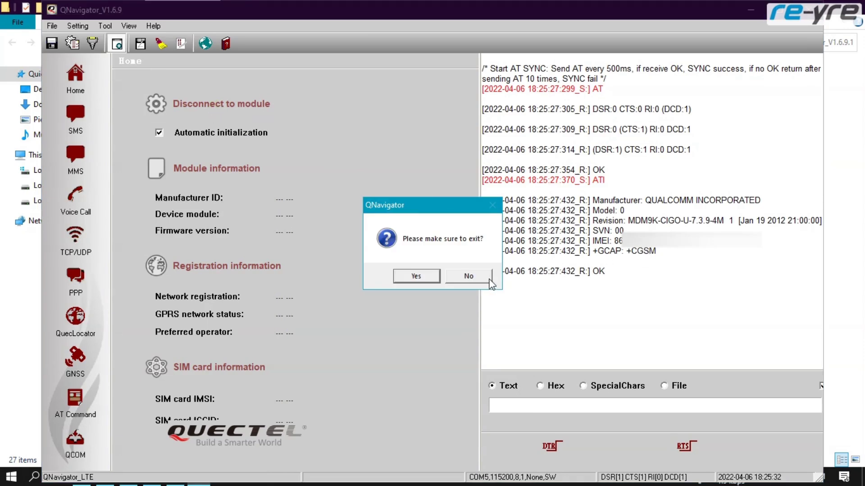
left_click(459, 277)
double_click(617, 239)
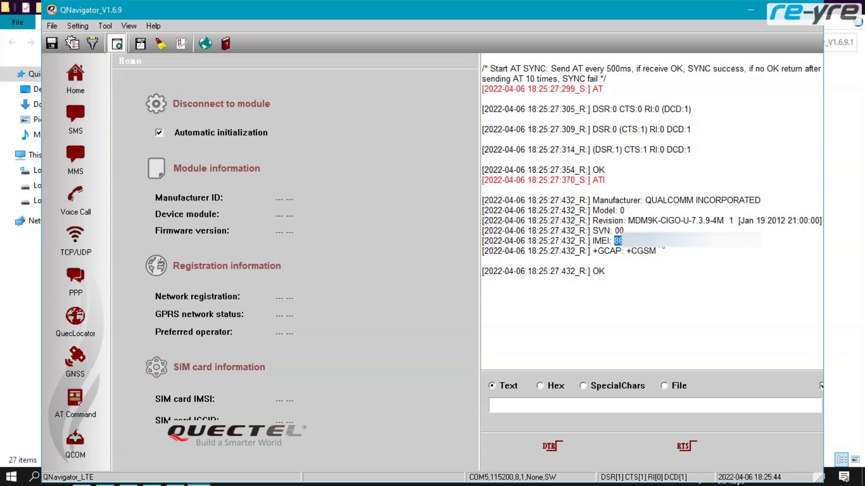
left_click(749, 11)
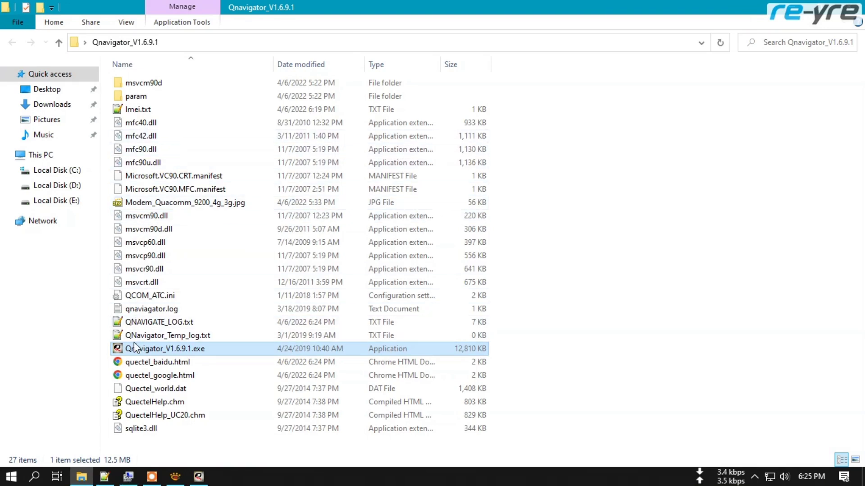
Step: Open Imei.txt in Notepad++ and look over the current IMEI on line 7
left_click(135, 111)
key("Return")
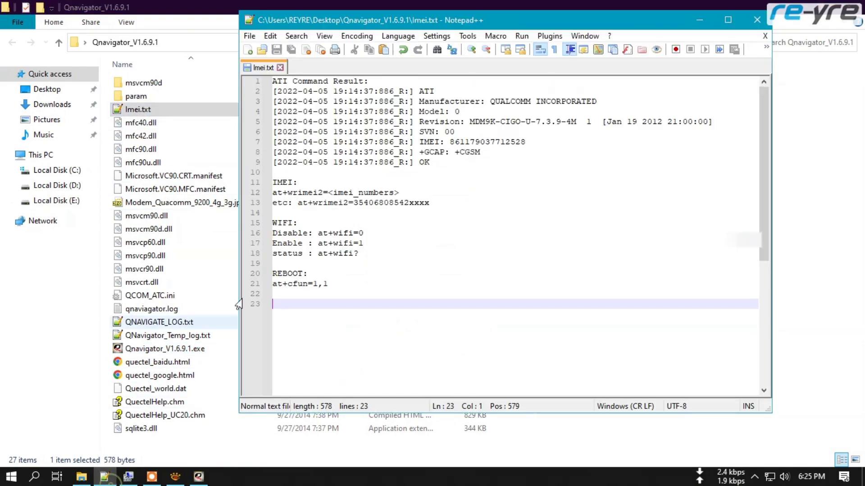
left_click(456, 193)
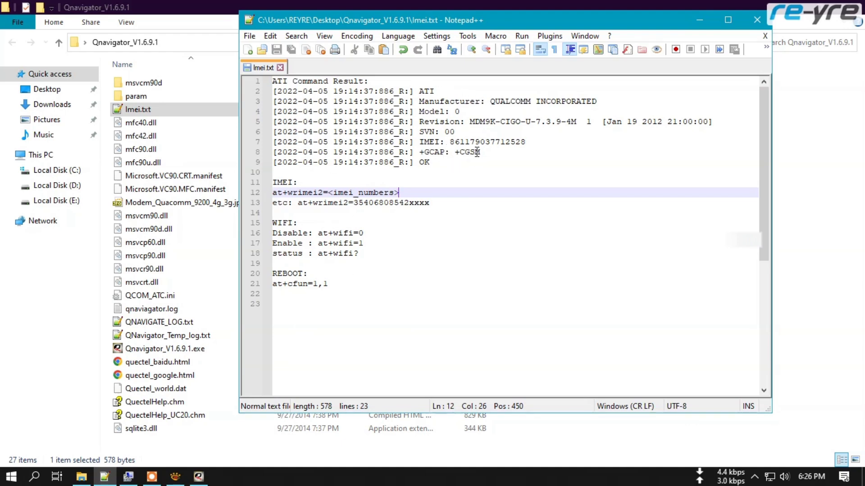
left_click_drag(450, 142, 527, 143)
left_click(528, 143)
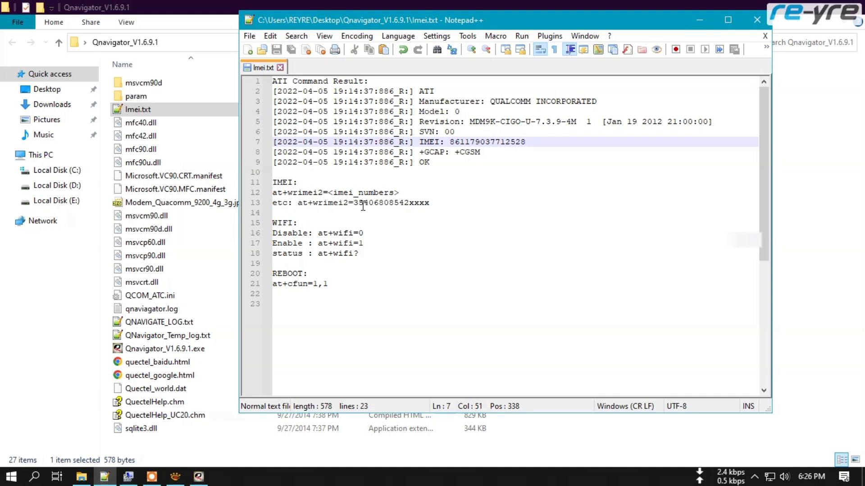
Step: Copy the at+wrimei2 example command from line 13 and return to QNavigator
left_click_drag(298, 203, 431, 207)
right_click(429, 204)
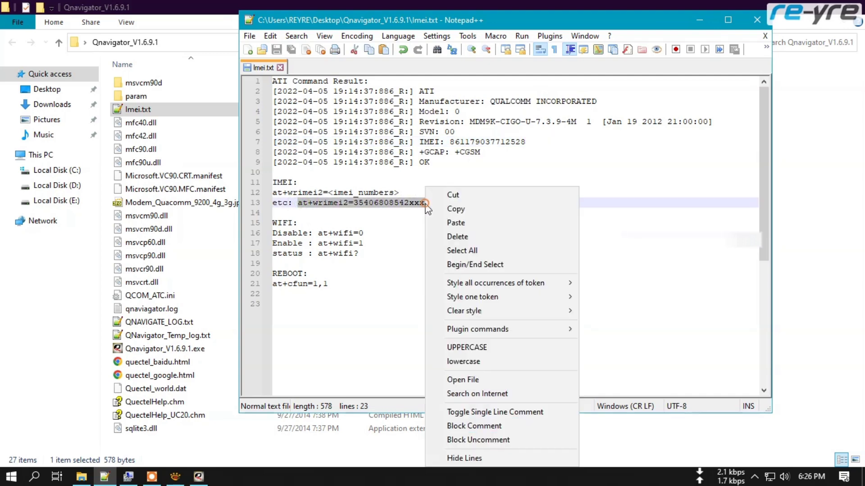
left_click(460, 208)
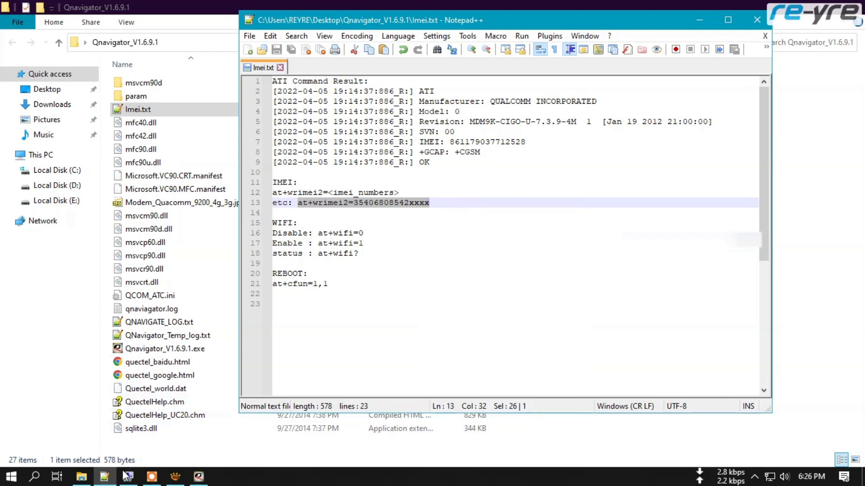
left_click(199, 477)
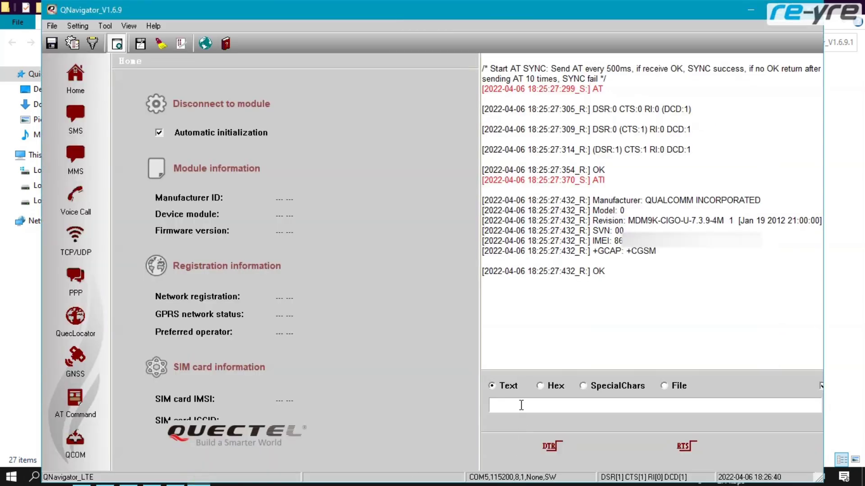
Step: Paste the at+wrimei2 command into the send field and select its trailing xxxx placeholder
right_click(502, 405)
left_click(548, 291)
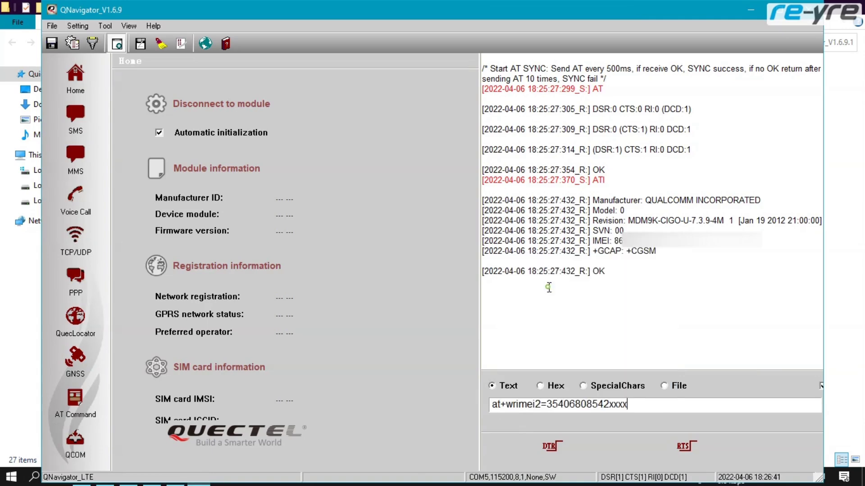
left_click_drag(610, 404, 633, 404)
left_click_drag(547, 404, 630, 403)
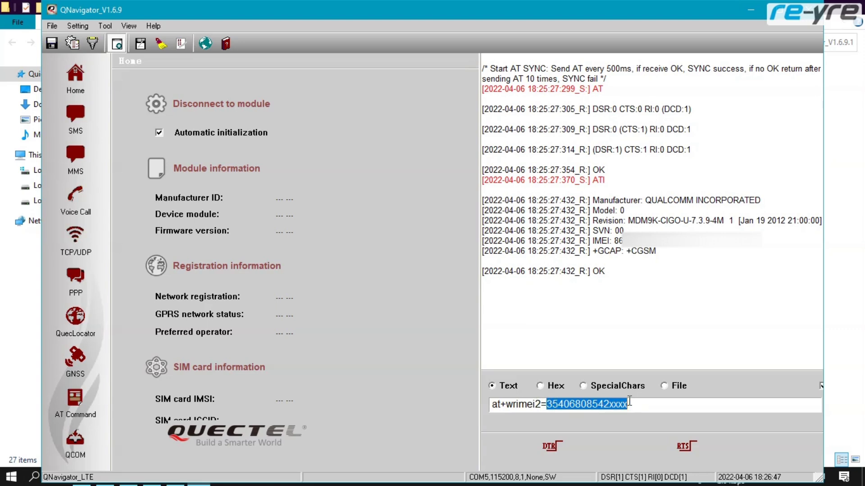
left_click(632, 402)
left_click_drag(609, 404, 631, 403)
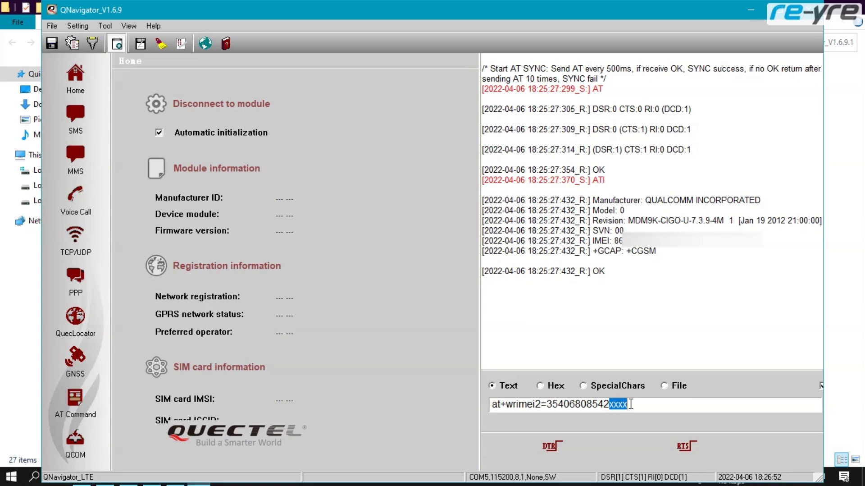
Step: Replace the placeholder with 76 and send the command, receiving +WRIMEI2 and OK
type("7685")
key("Return")
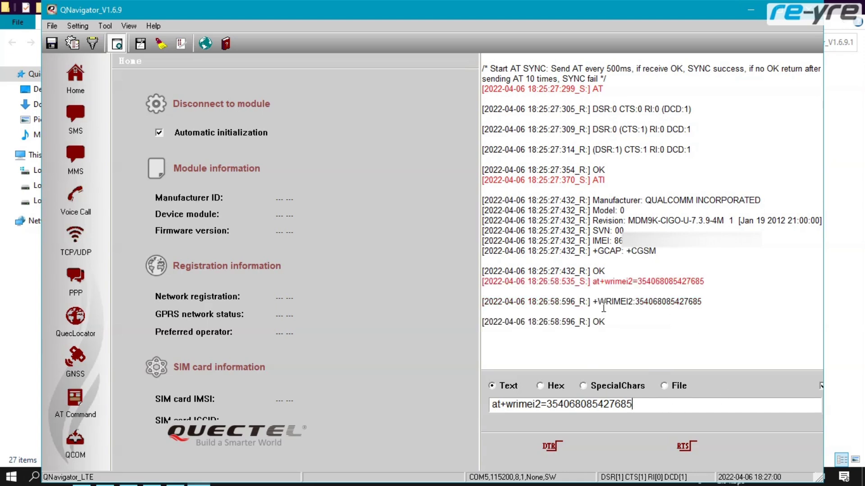
double_click(605, 321)
left_click_drag(638, 404, 494, 409)
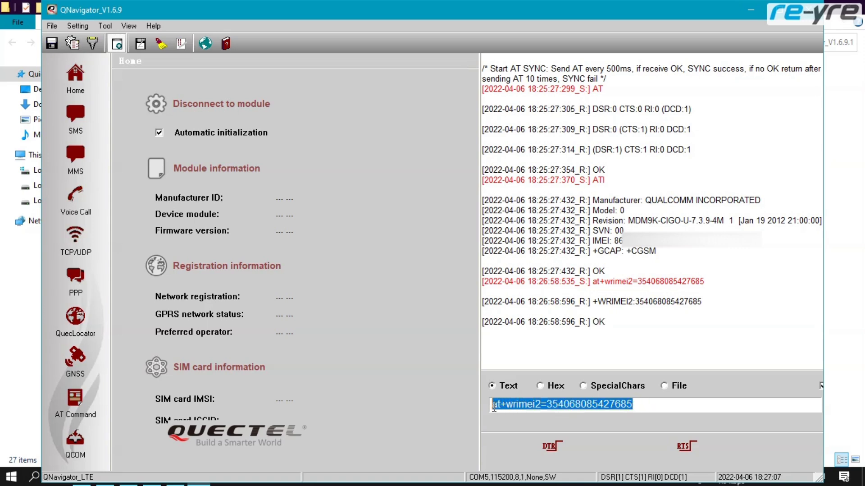
Step: Send ati, highlight the newly written IMEI in the reply, and minimise QNavigator
type("a")
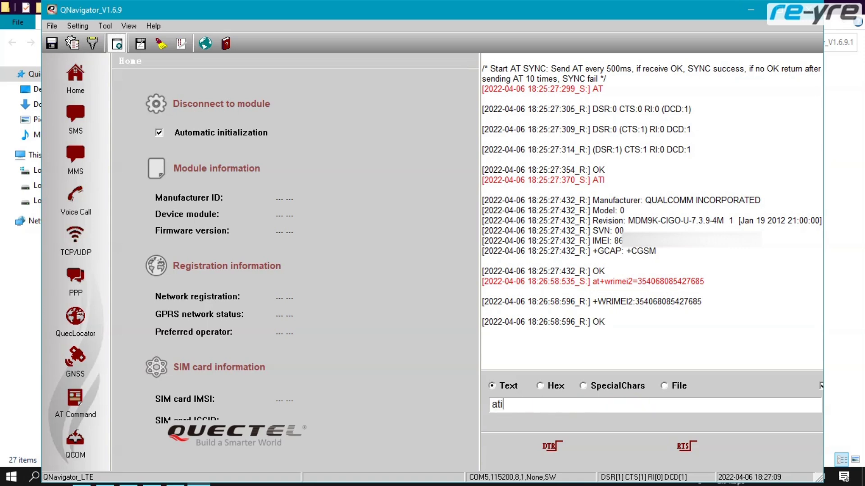
type("ti")
key("Return")
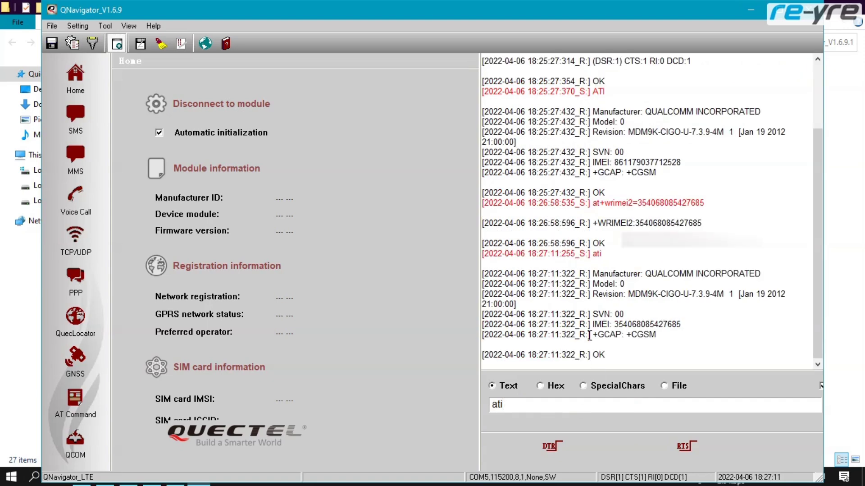
left_click_drag(617, 324, 690, 333)
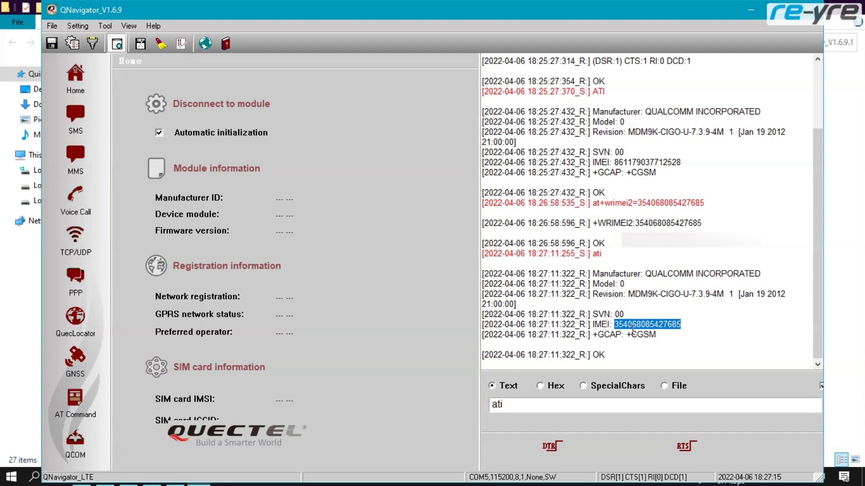
left_click(743, 13)
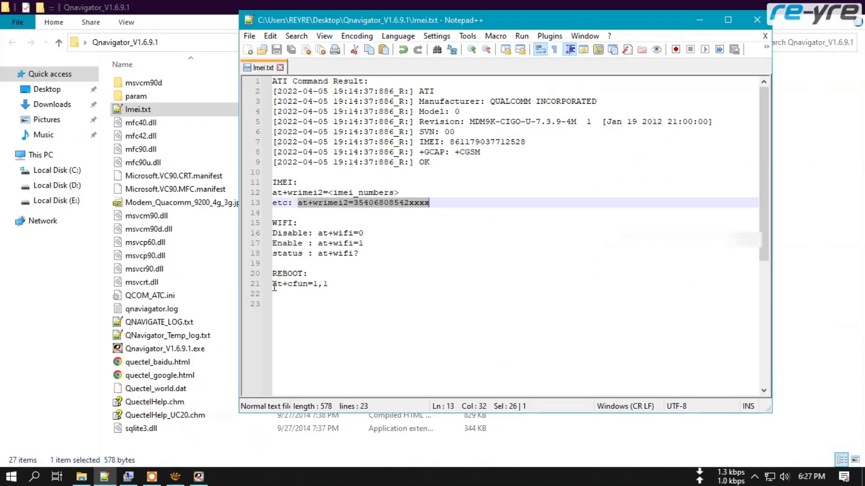
Step: Copy the at+cfun=1,1 reboot command from line 21 of Imei.txt and return to QNavigator
left_click_drag(274, 284, 328, 280)
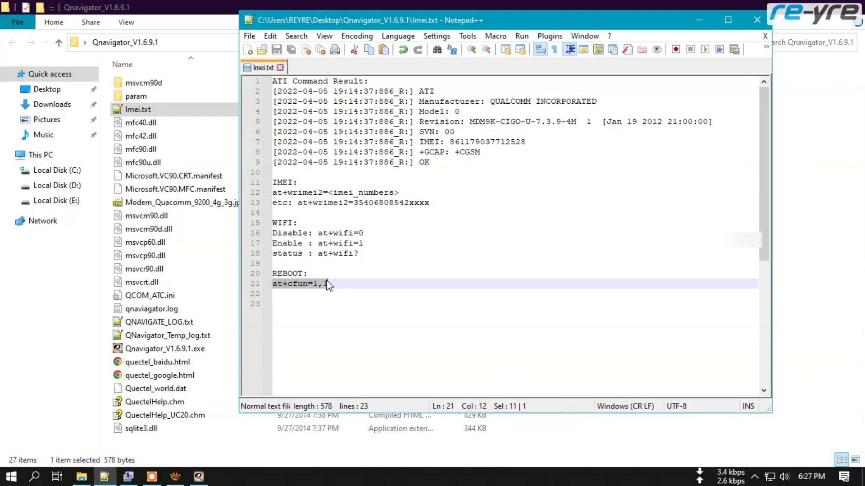
right_click(293, 283)
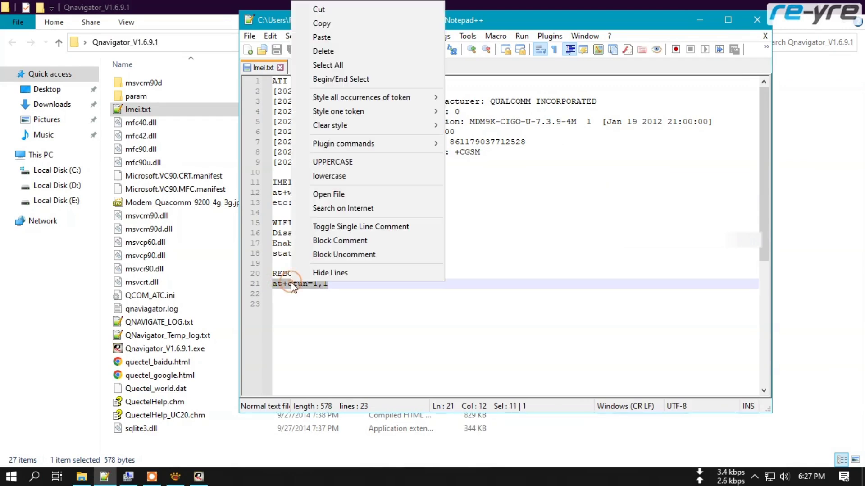
left_click(359, 23)
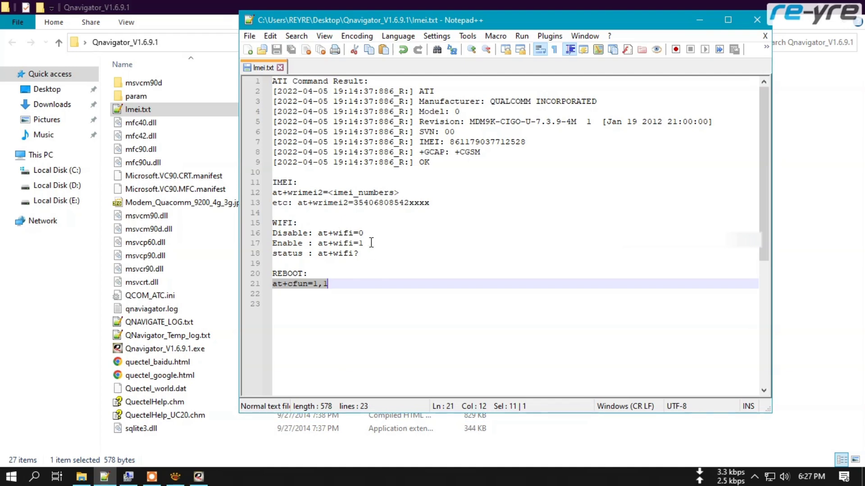
right_click(304, 284)
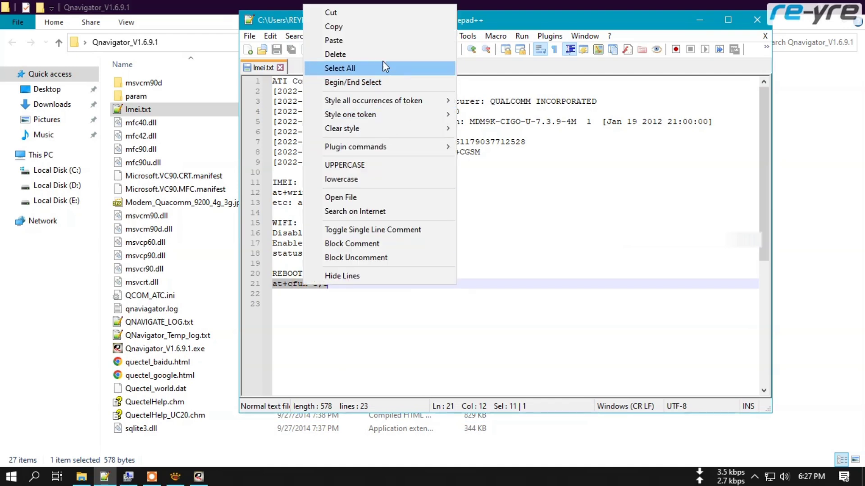
left_click(381, 26)
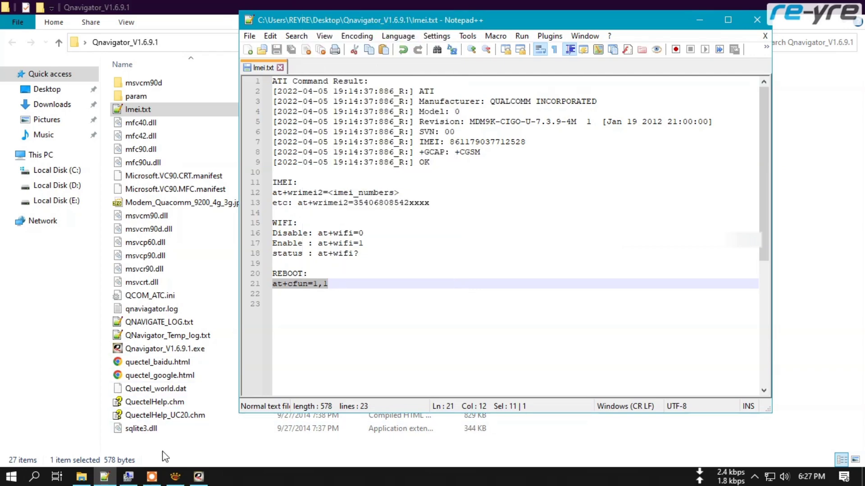
left_click(198, 477)
Step: Replace ati in the send field with at+cfun=1,1 and send it to reboot the modem
left_click_drag(518, 403, 484, 403)
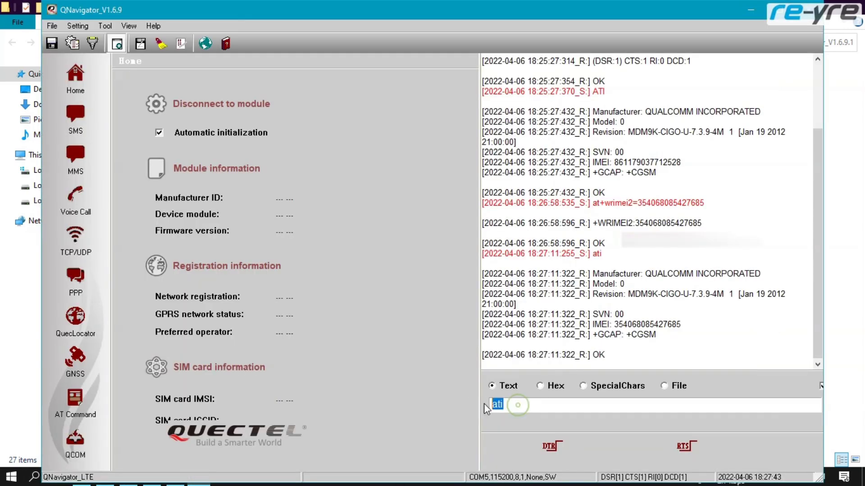
right_click(500, 403)
left_click(547, 284)
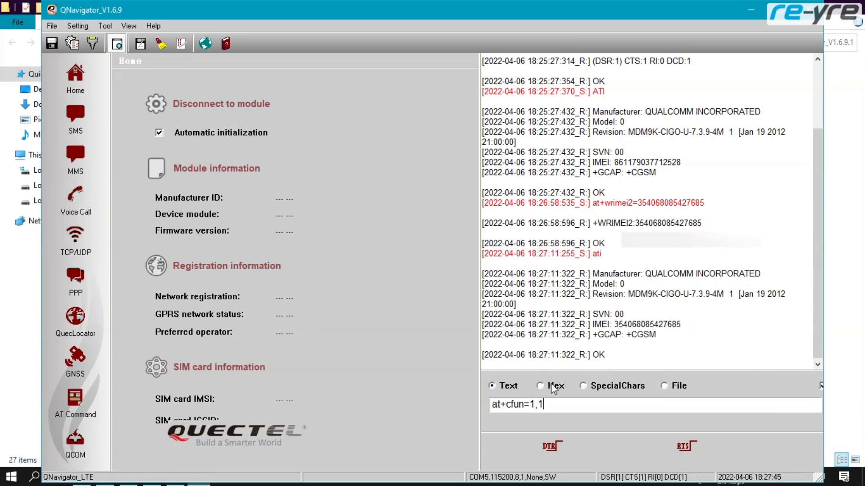
key("Return")
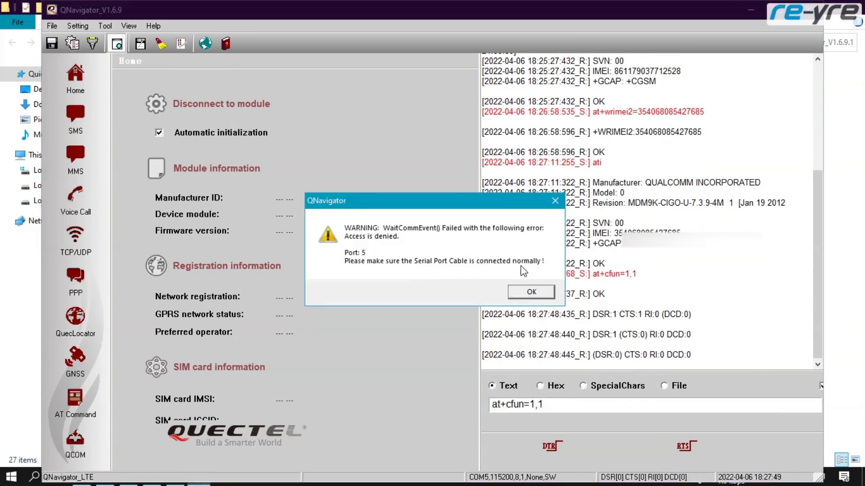
Step: Dismiss the port connection warning and exit QNavigator
left_click(525, 293)
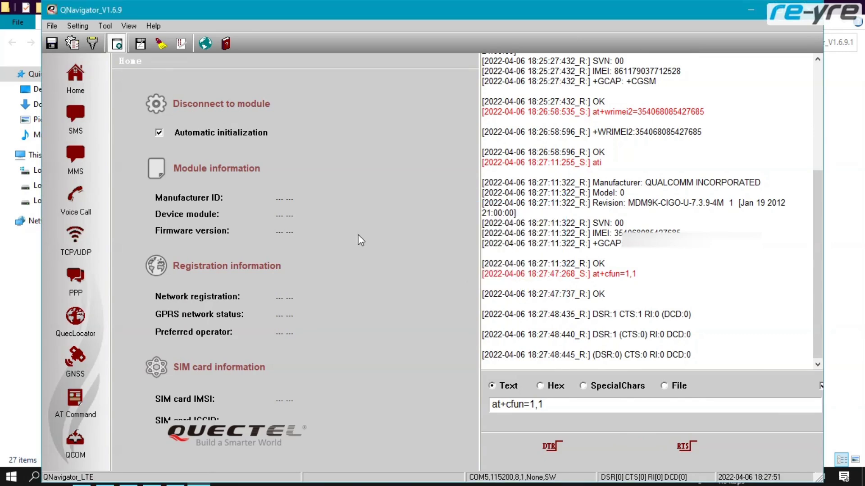
left_click(814, 11)
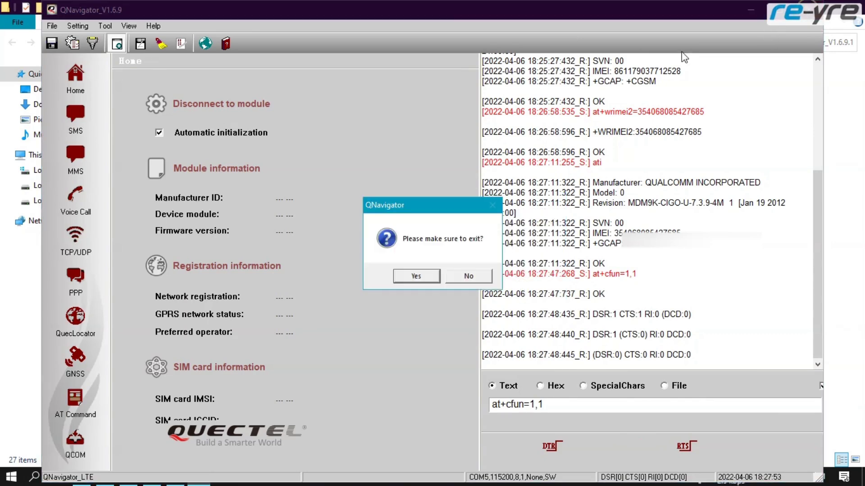
left_click(417, 275)
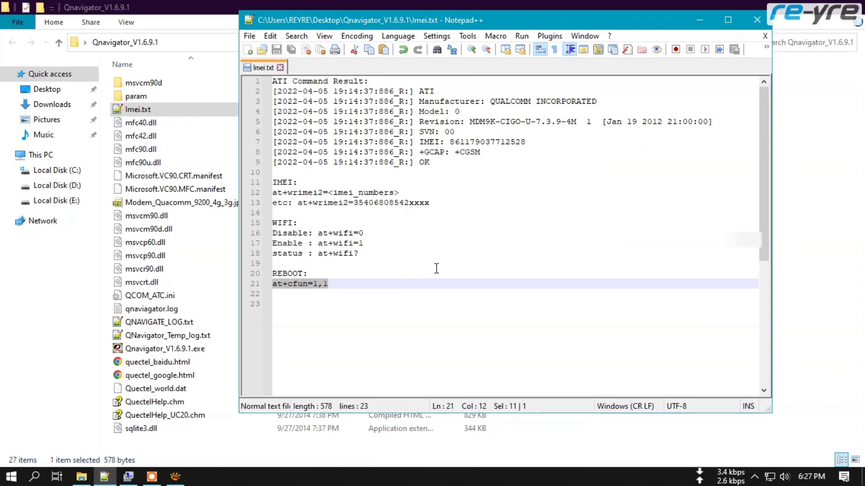
Step: Confirm the Qualcomm modem and its COM ports in Device Manager, then launch 4G LTE Modem
left_click(128, 476)
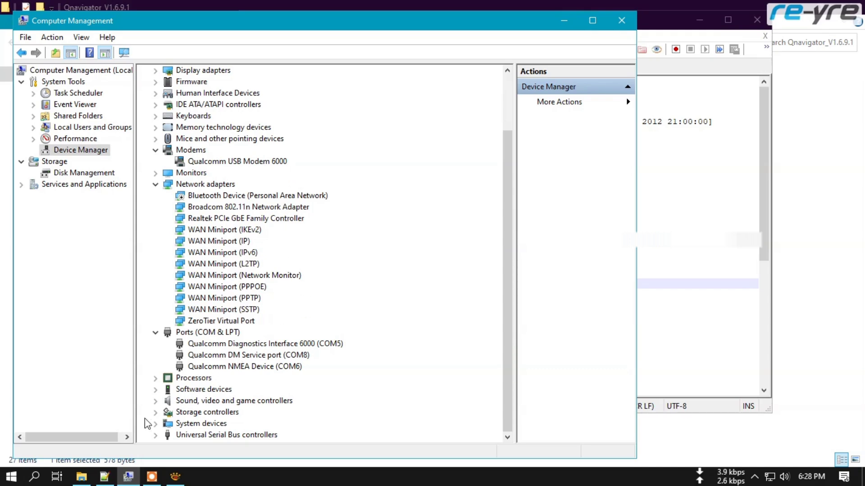
left_click(12, 476)
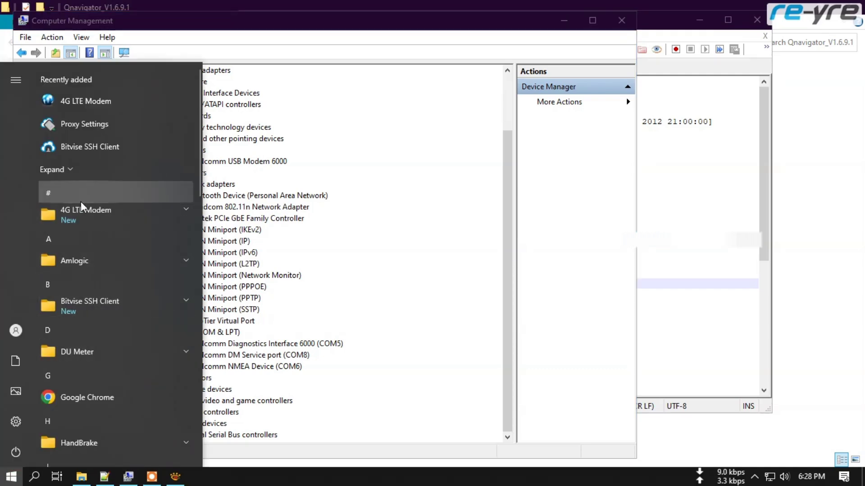
left_click(79, 101)
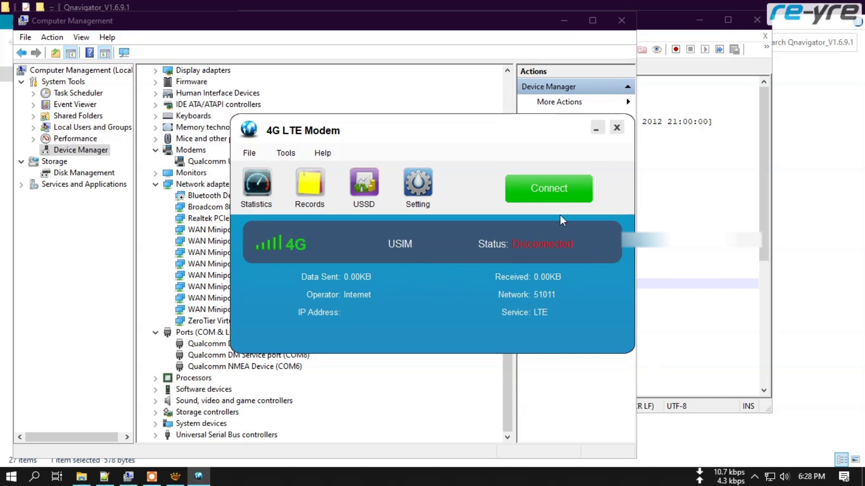
Step: Connect the modem to the LTE network, then disconnect it once traffic is logged
left_click(553, 188)
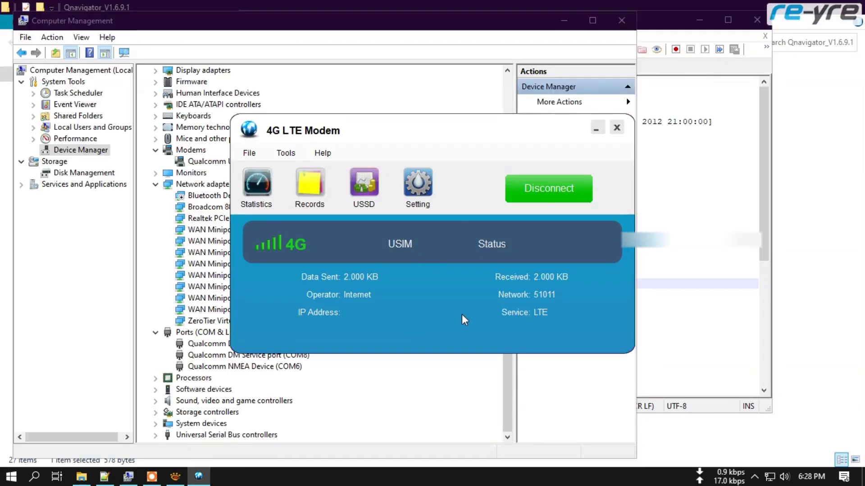
left_click(545, 189)
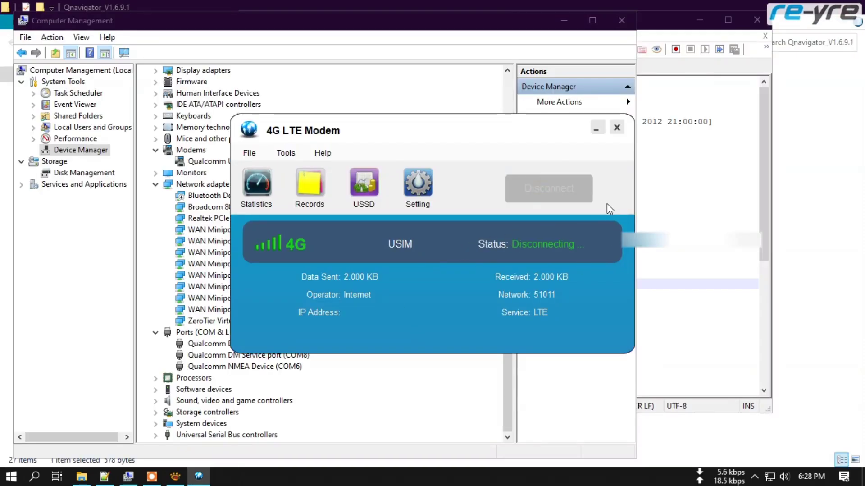